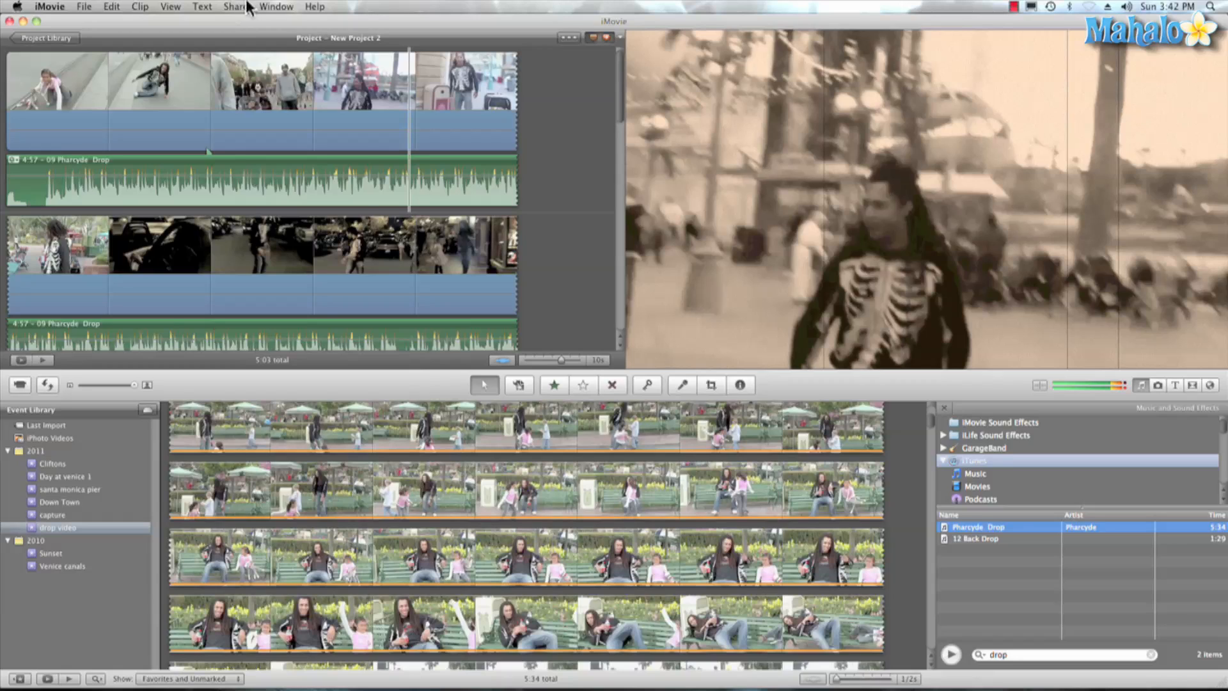
- Start a QuickTime export of the project with Movie to QuickTime Movie as the export format
left_click(239, 7)
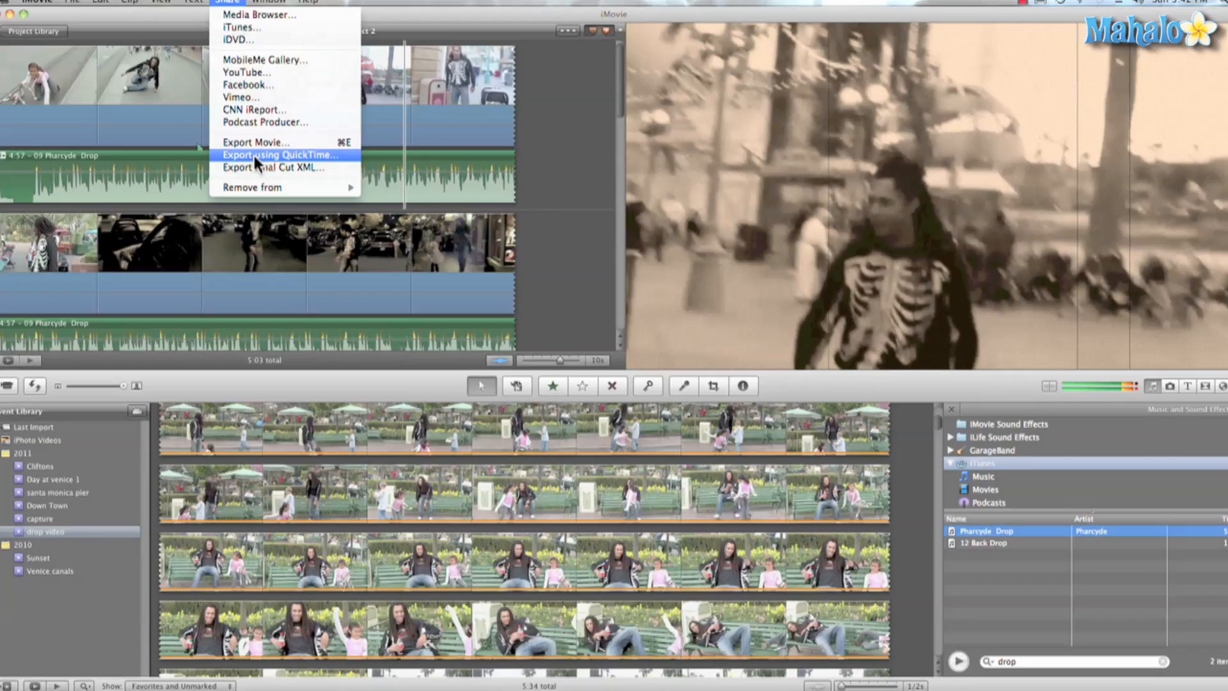
left_click(262, 159)
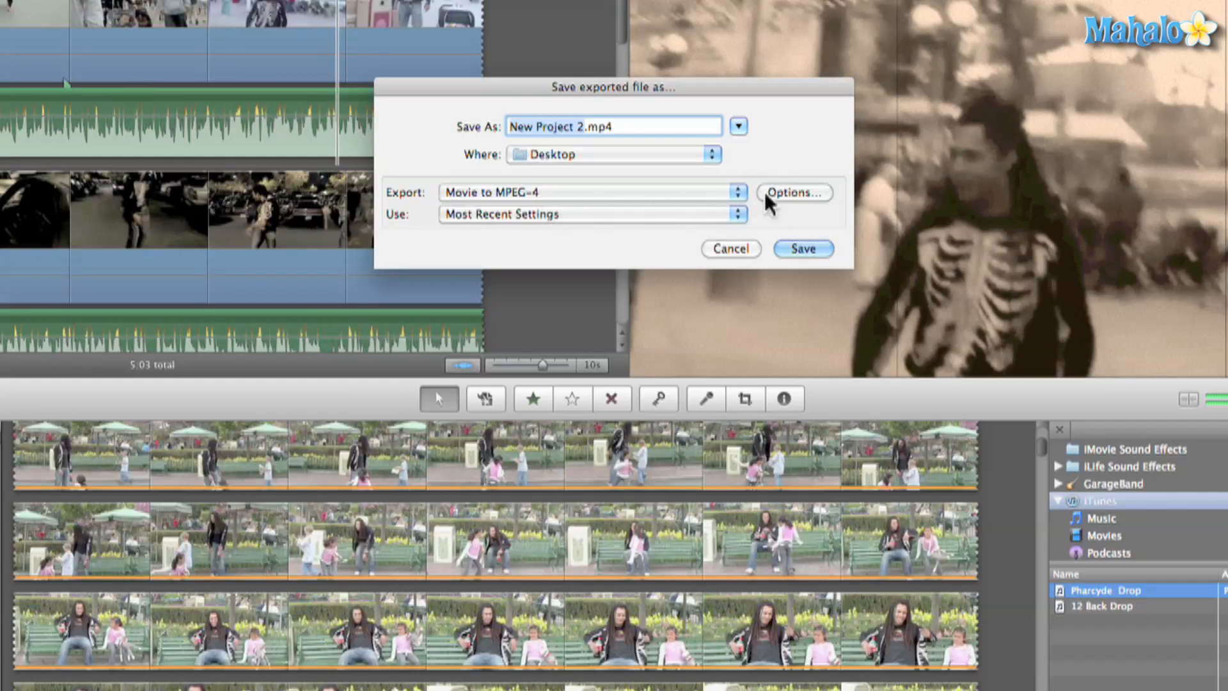
left_click(715, 192)
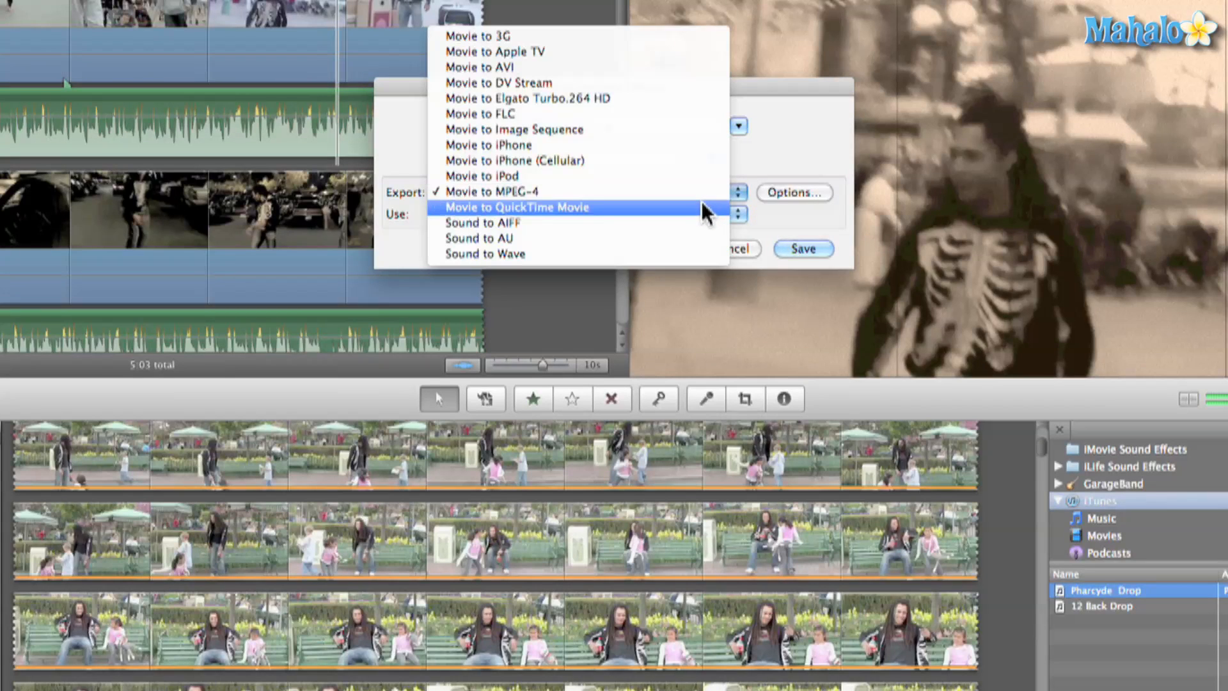
left_click(701, 201)
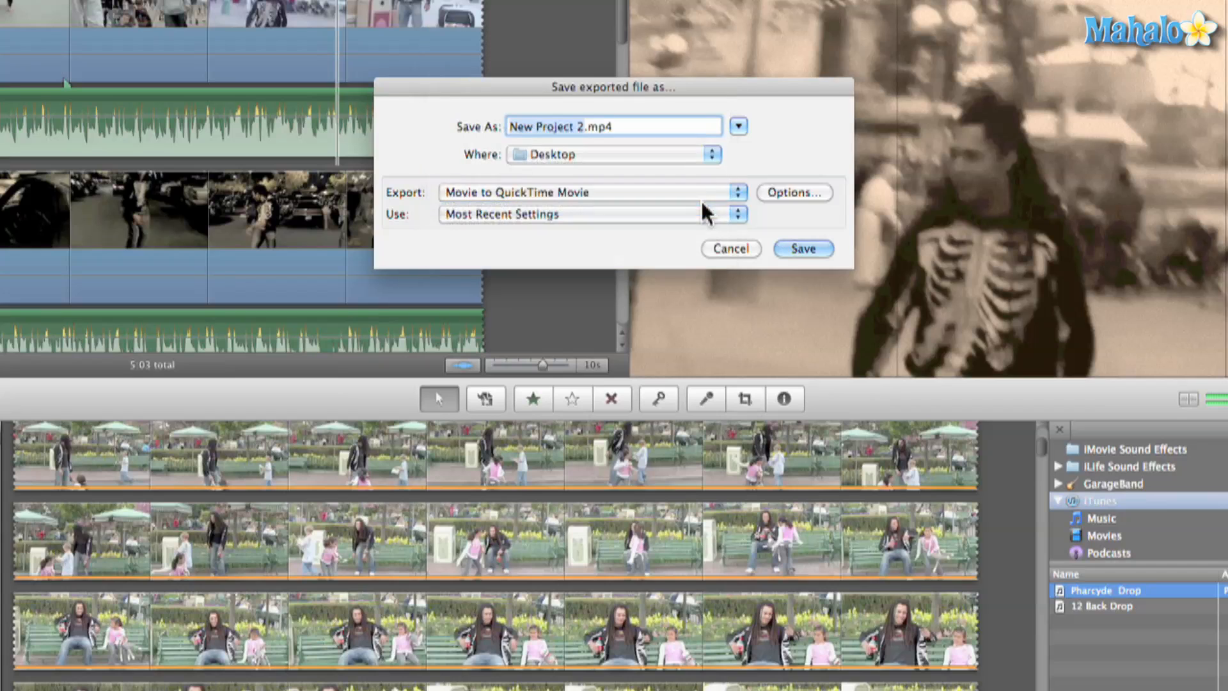
- Review the export's video compression options, keep Apple ProRes 422 (LT), and cancel the QuickTime export
left_click(795, 190)
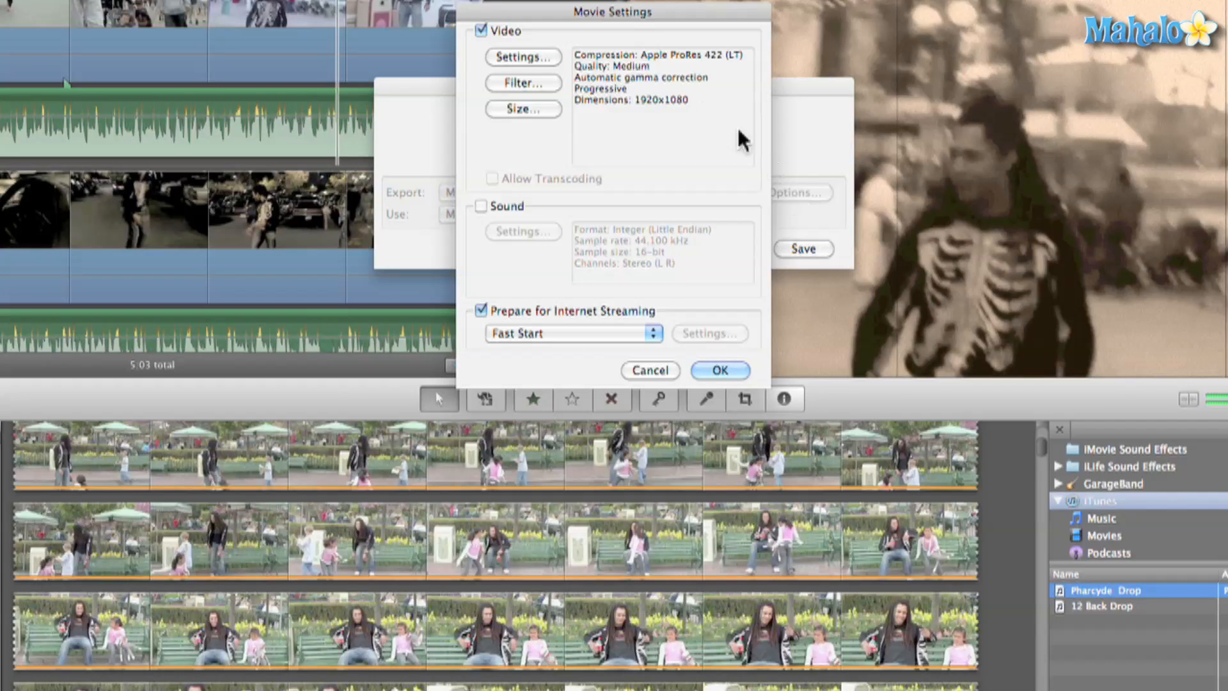
left_click(548, 59)
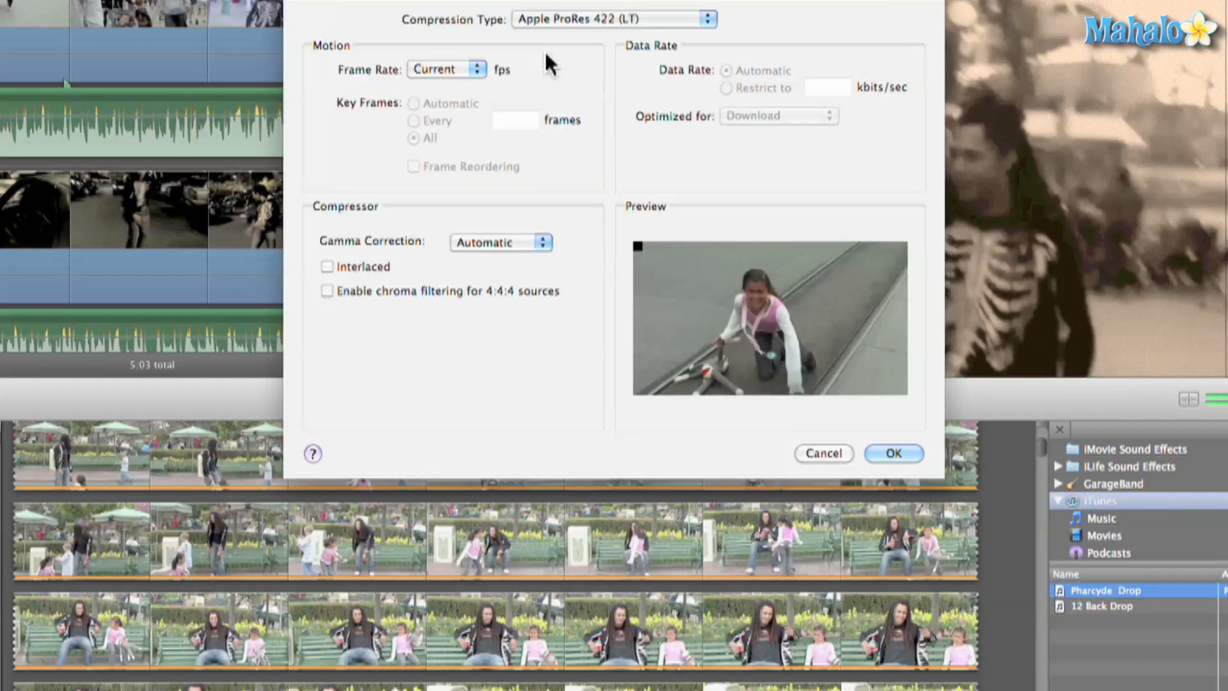
left_click(588, 17)
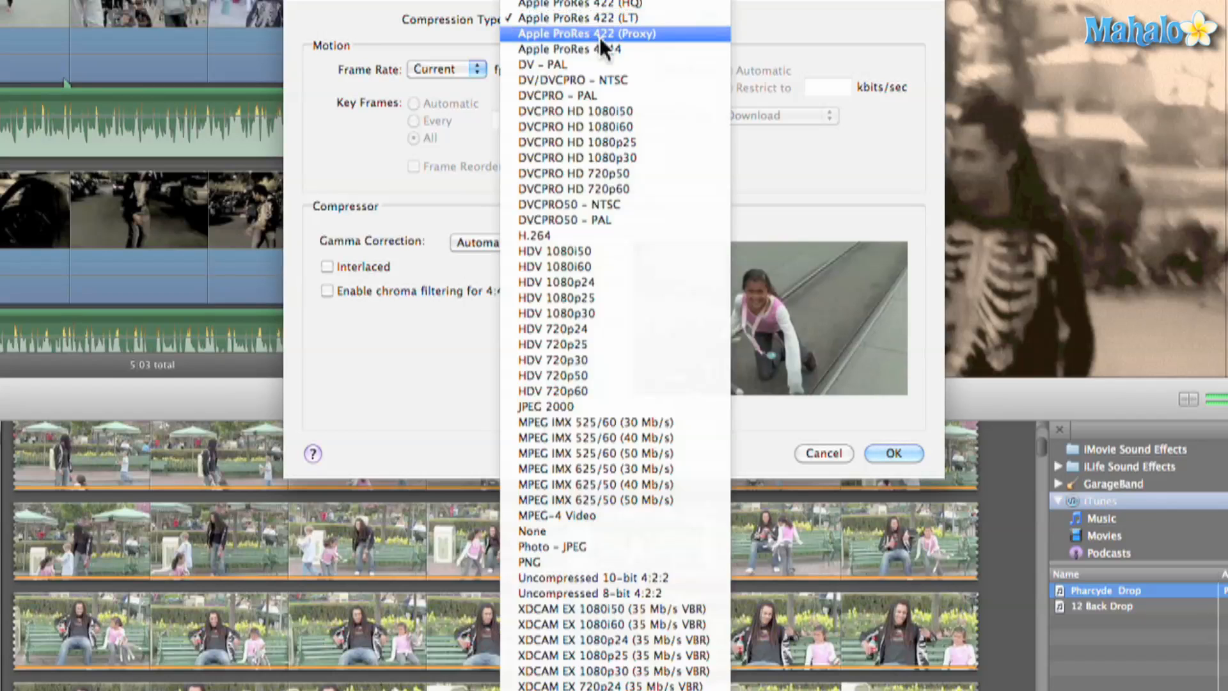
left_click(607, 19)
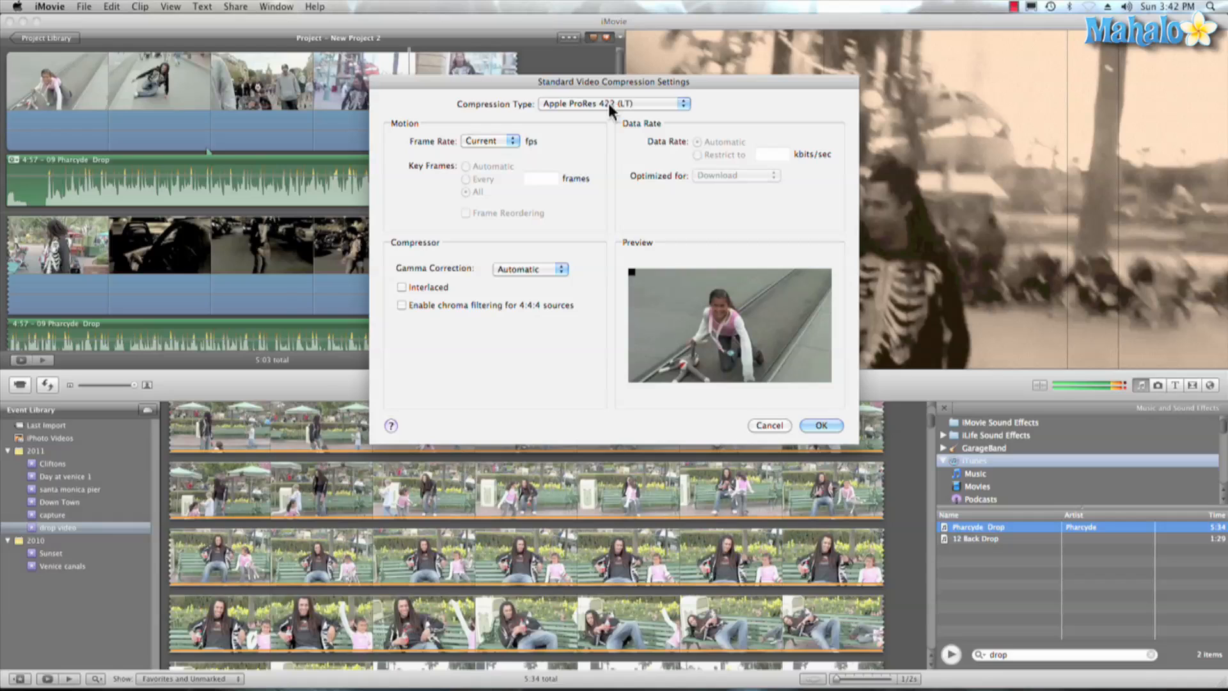
left_click(813, 424)
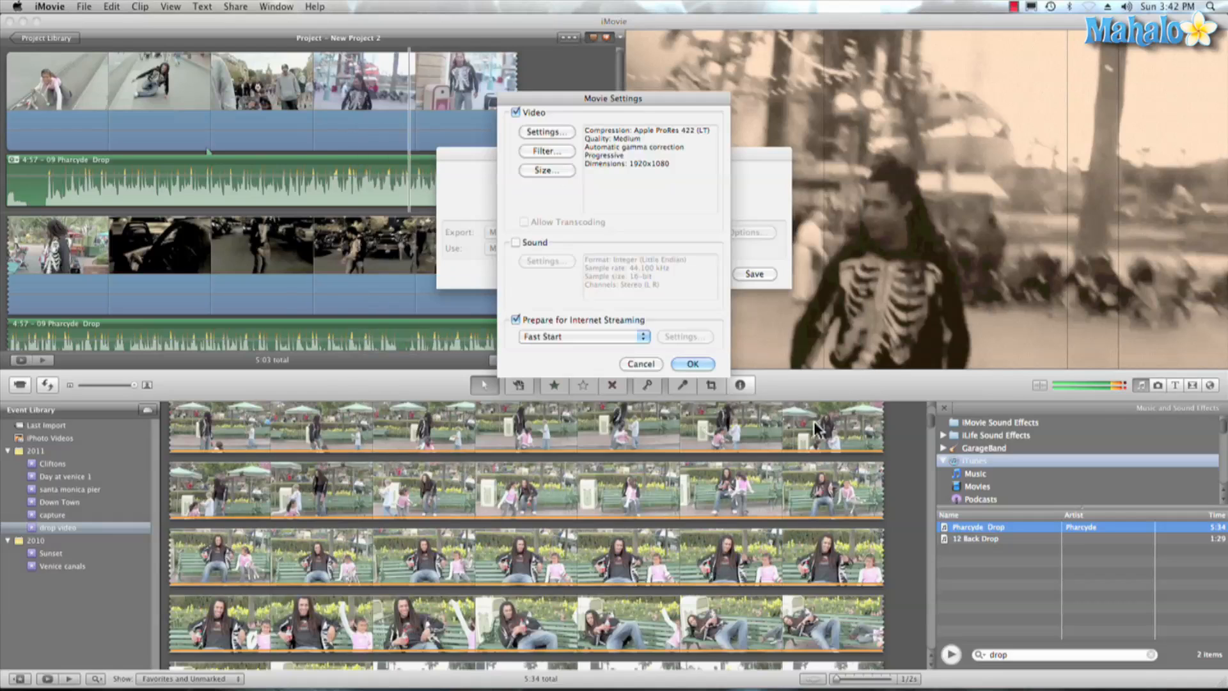
left_click(643, 363)
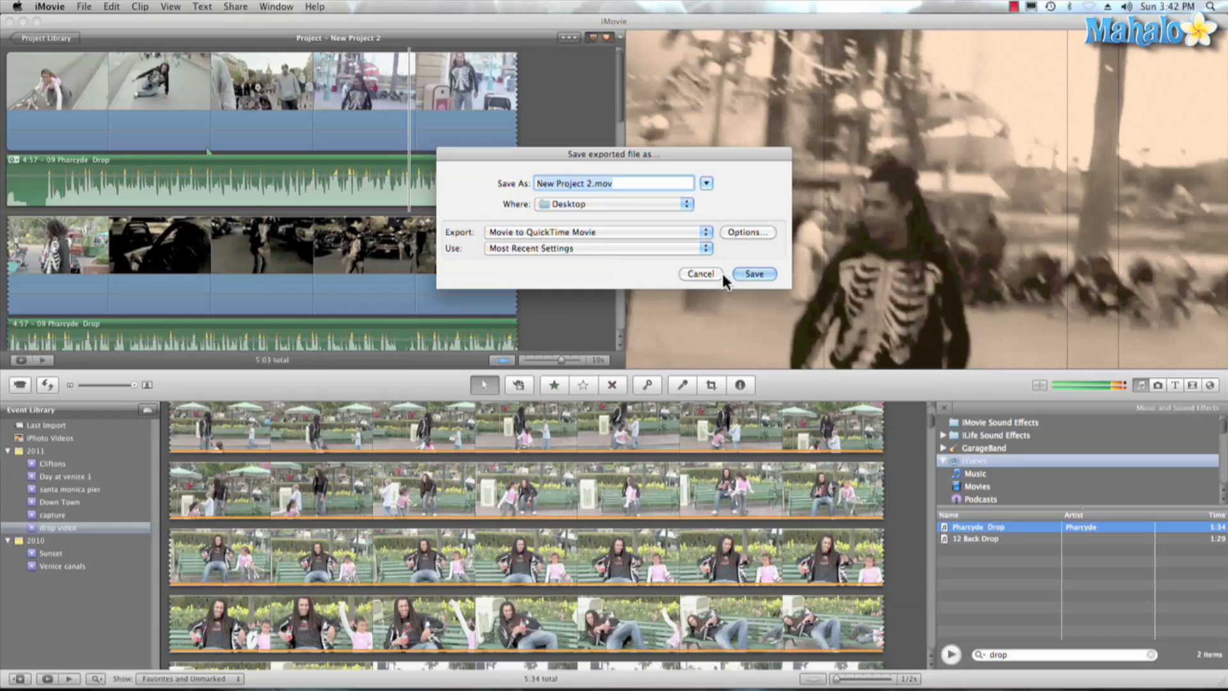
left_click(701, 275)
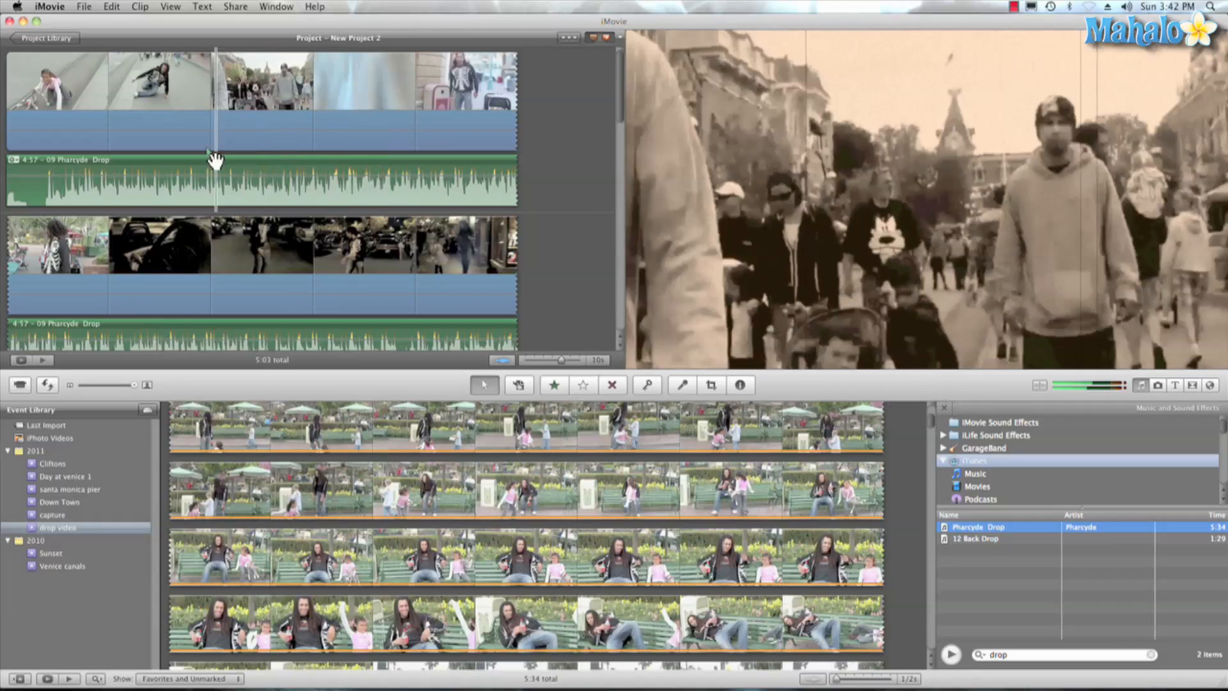
- Play back several sections of the project's first two rows of clips to review the edited footage
key("space")
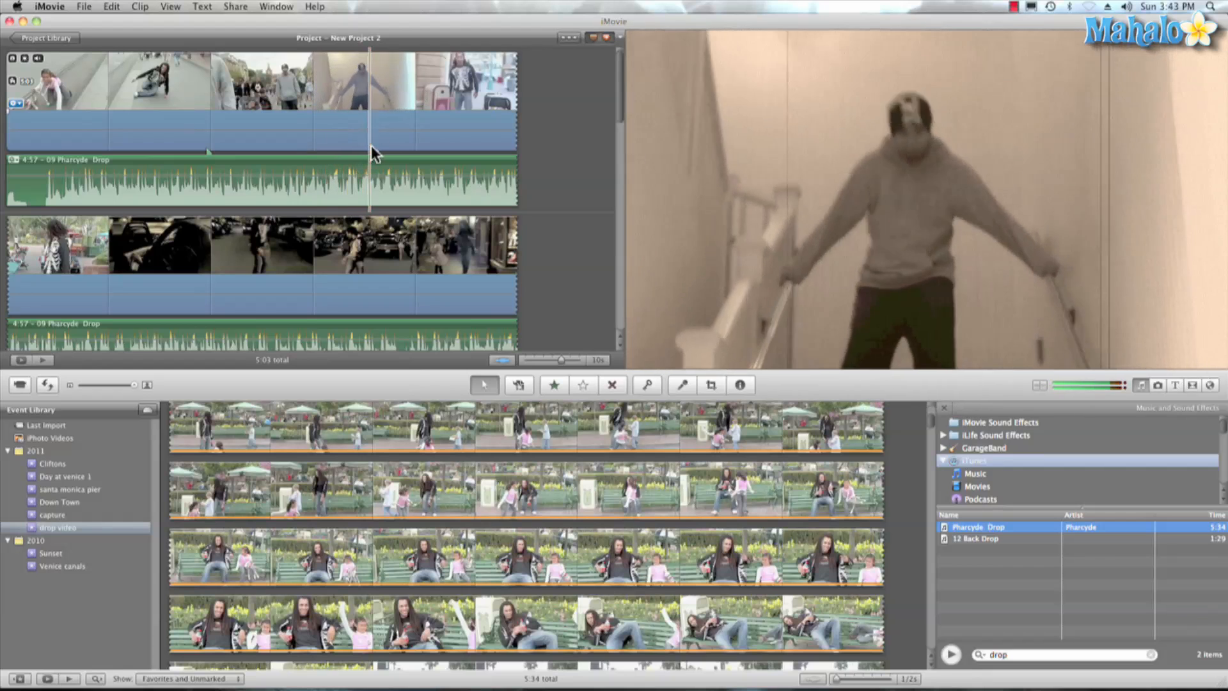
key("space")
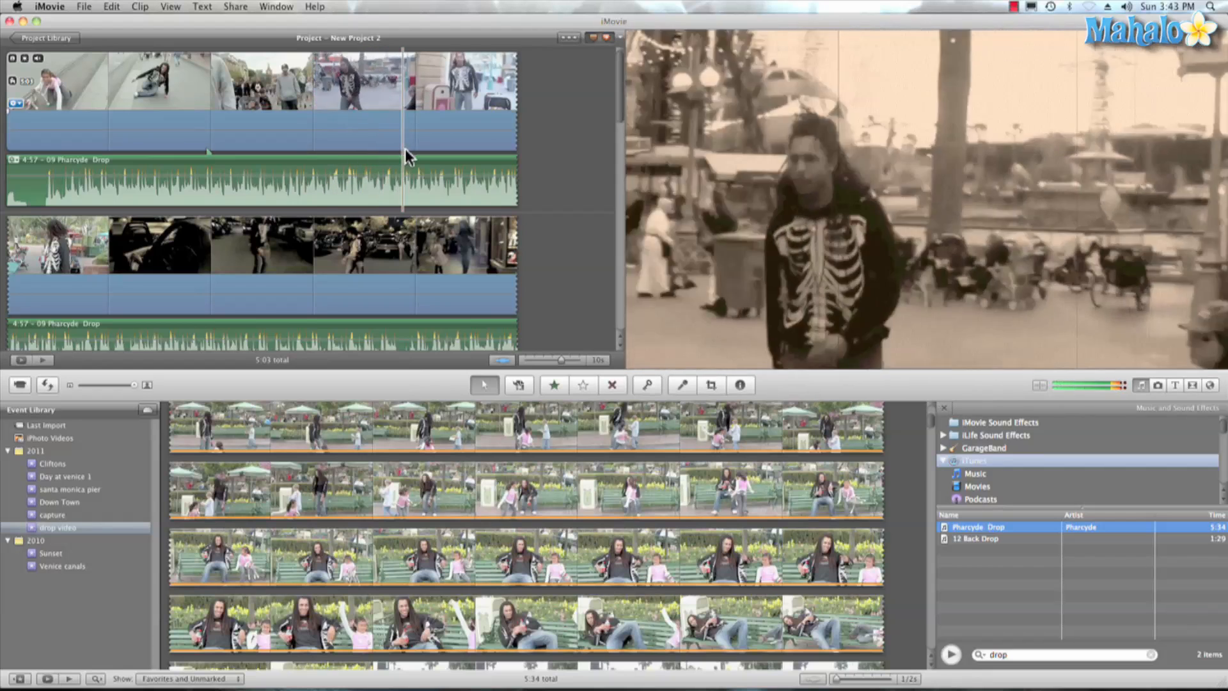
key("space")
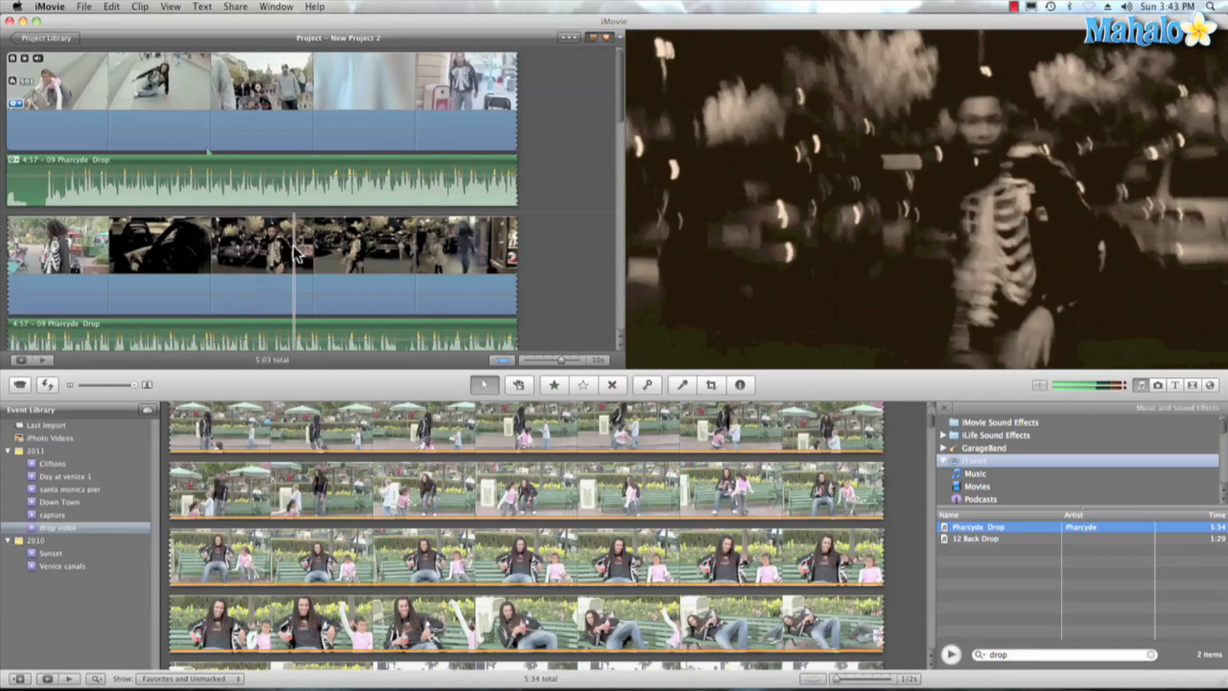
key("space")
key("space")
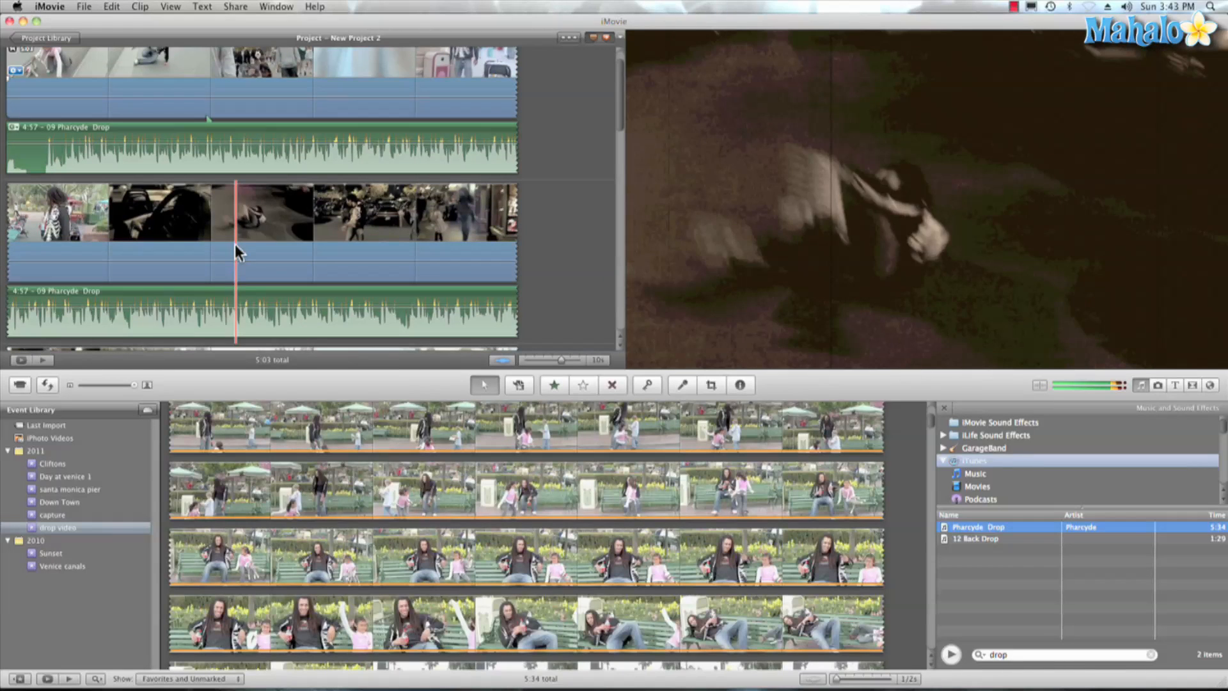
key("space")
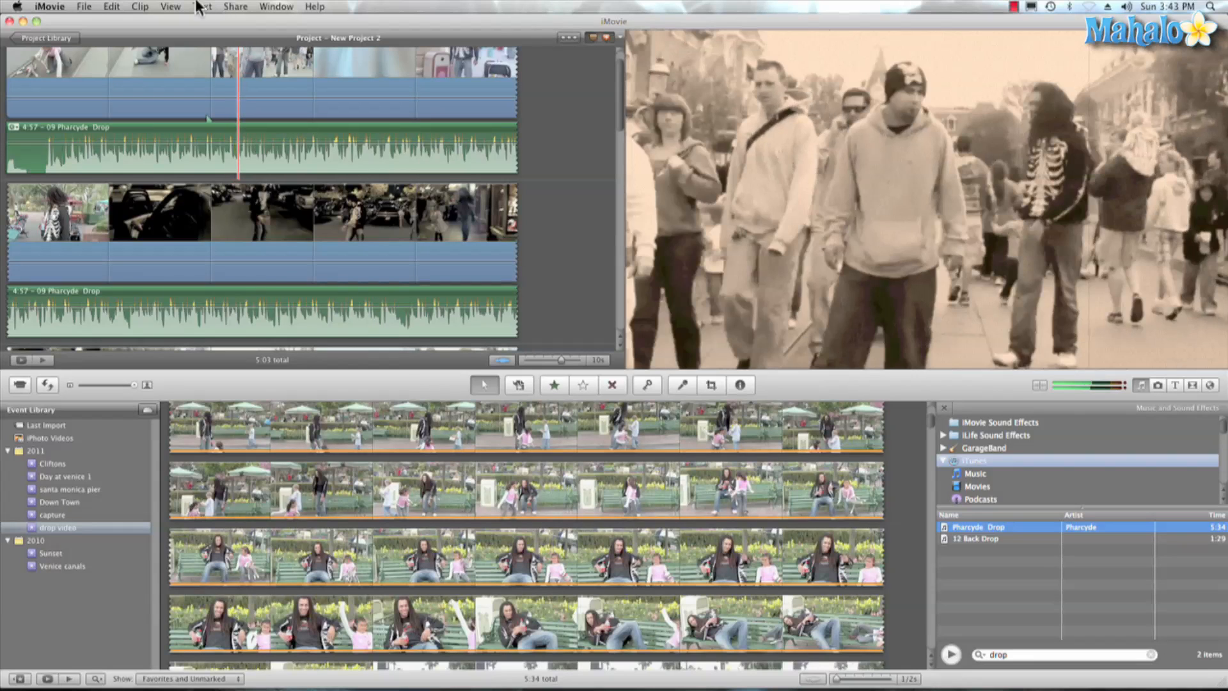
- Export the project as Final Cut XML to the Desktop under the name "Disney Drop XML File", replacing the existing file
left_click(235, 6)
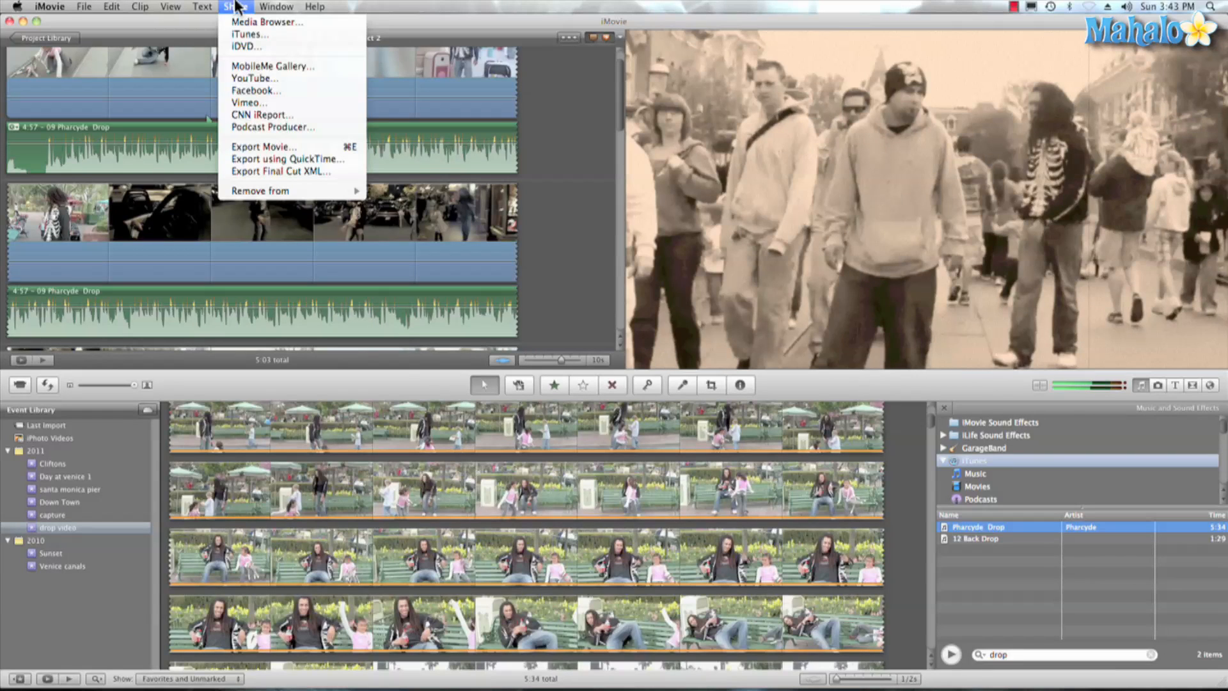
left_click(282, 168)
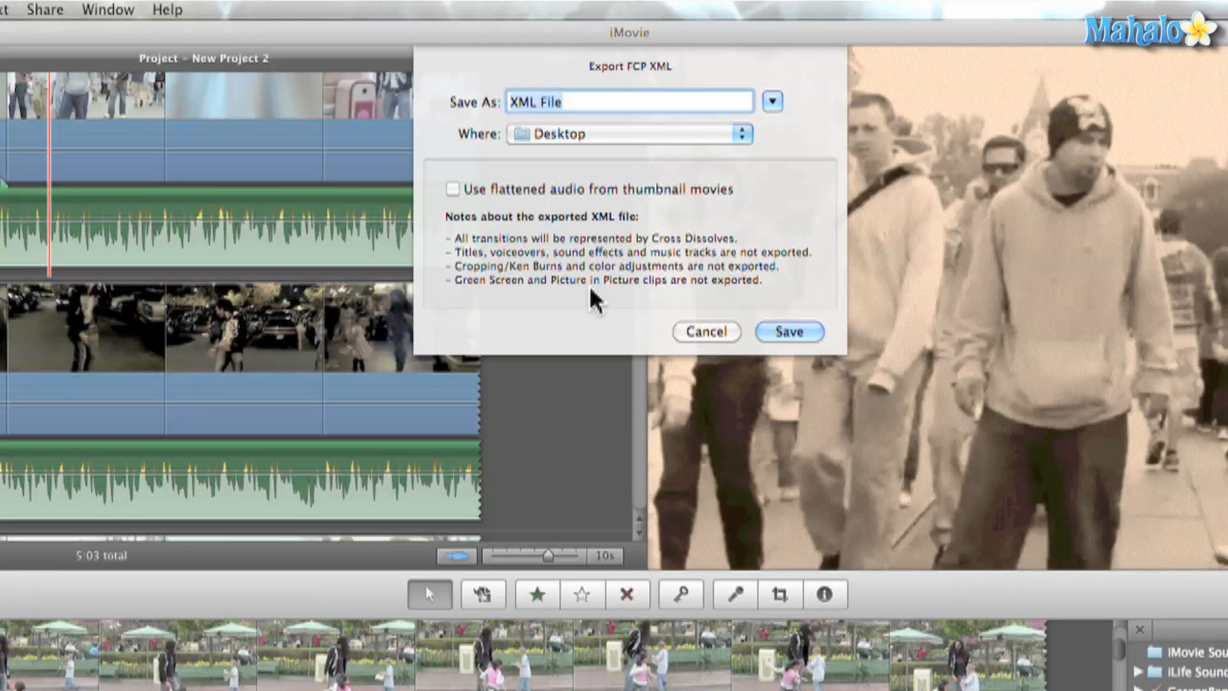
left_click(512, 101)
type("Disne")
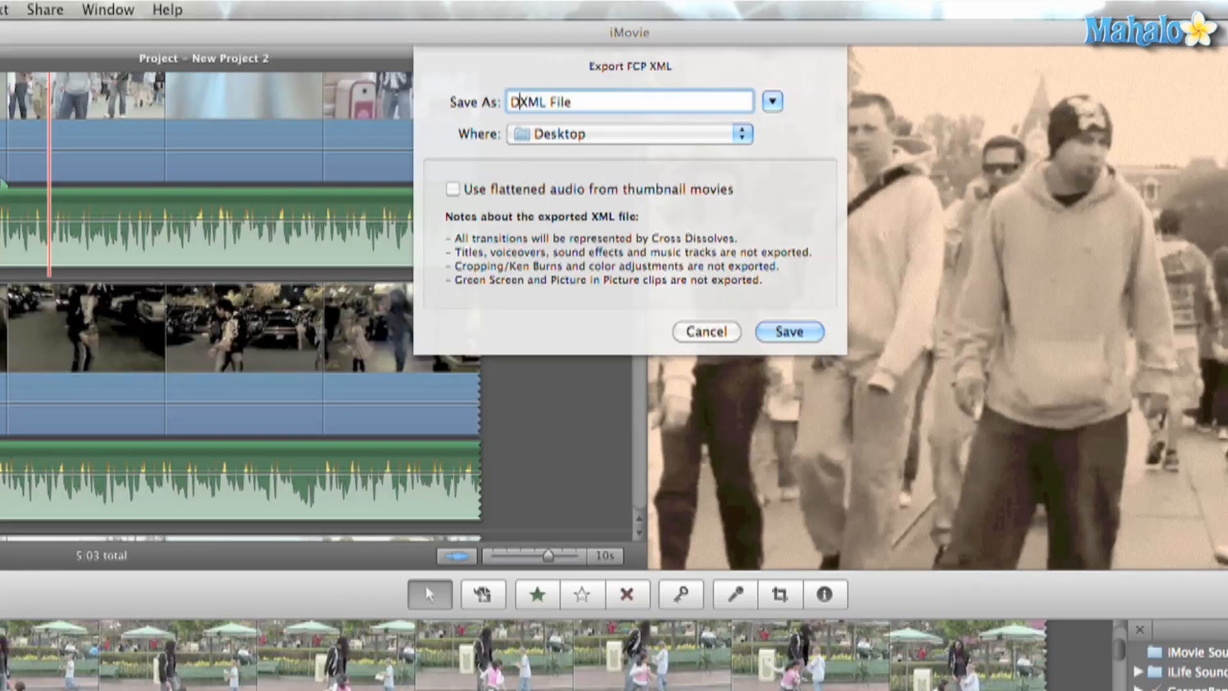
type("y Drop")
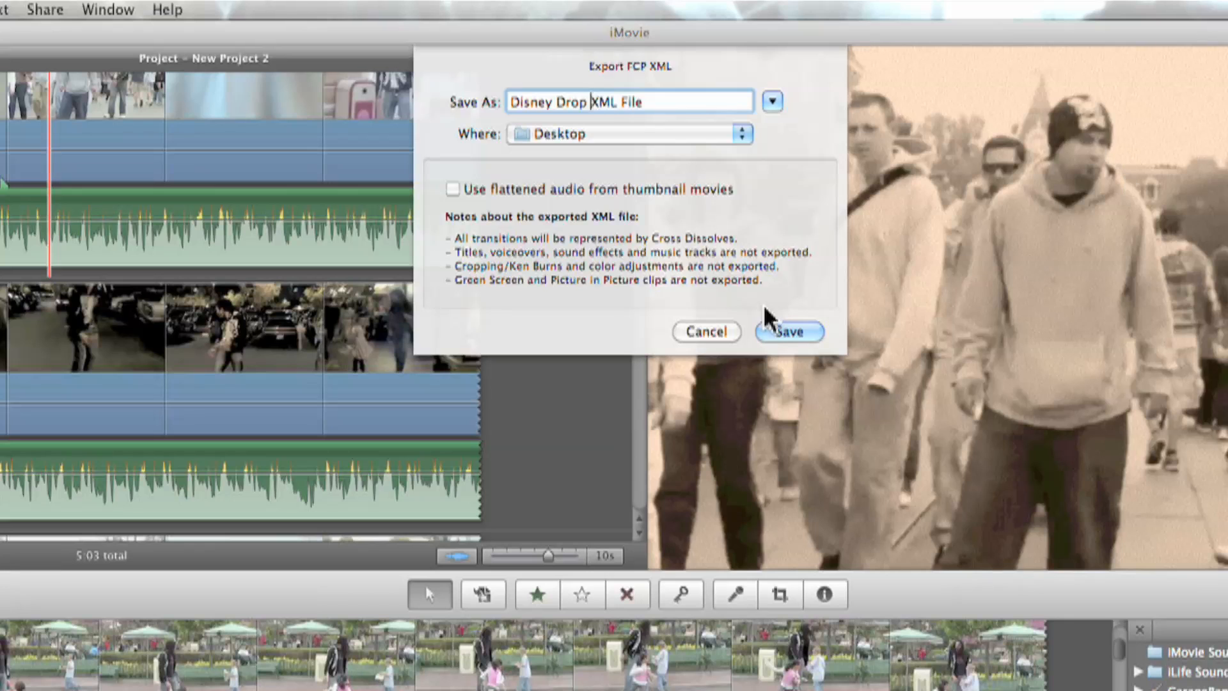
left_click(788, 331)
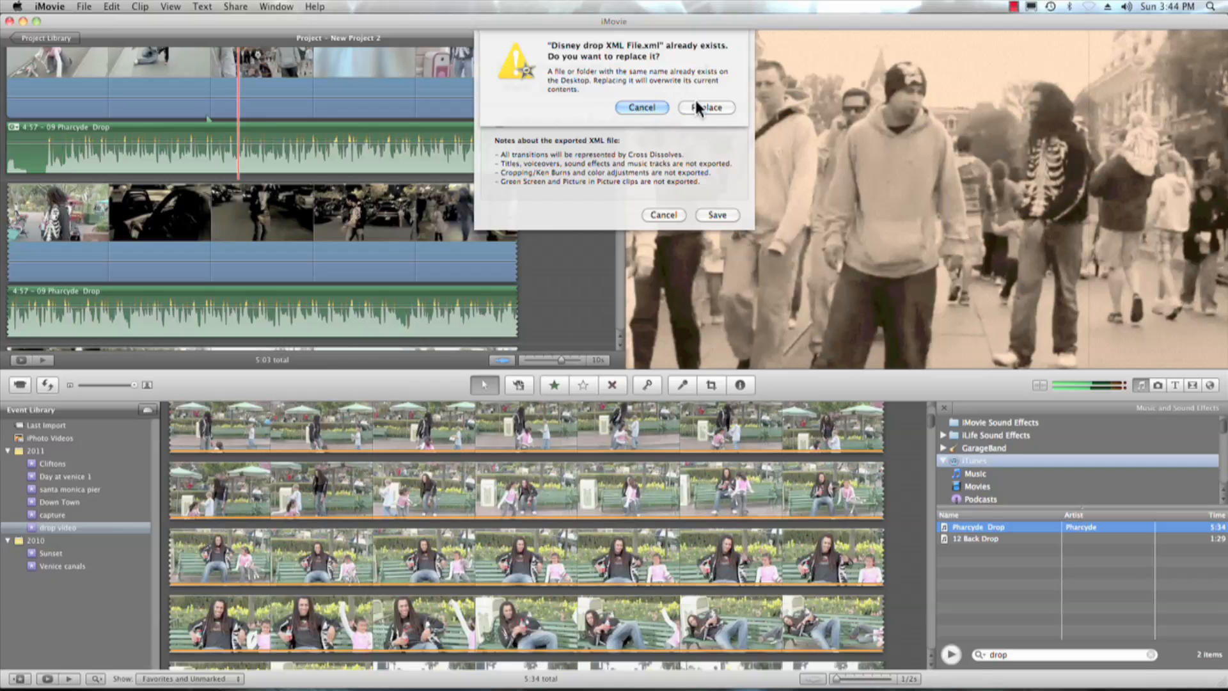
left_click(698, 105)
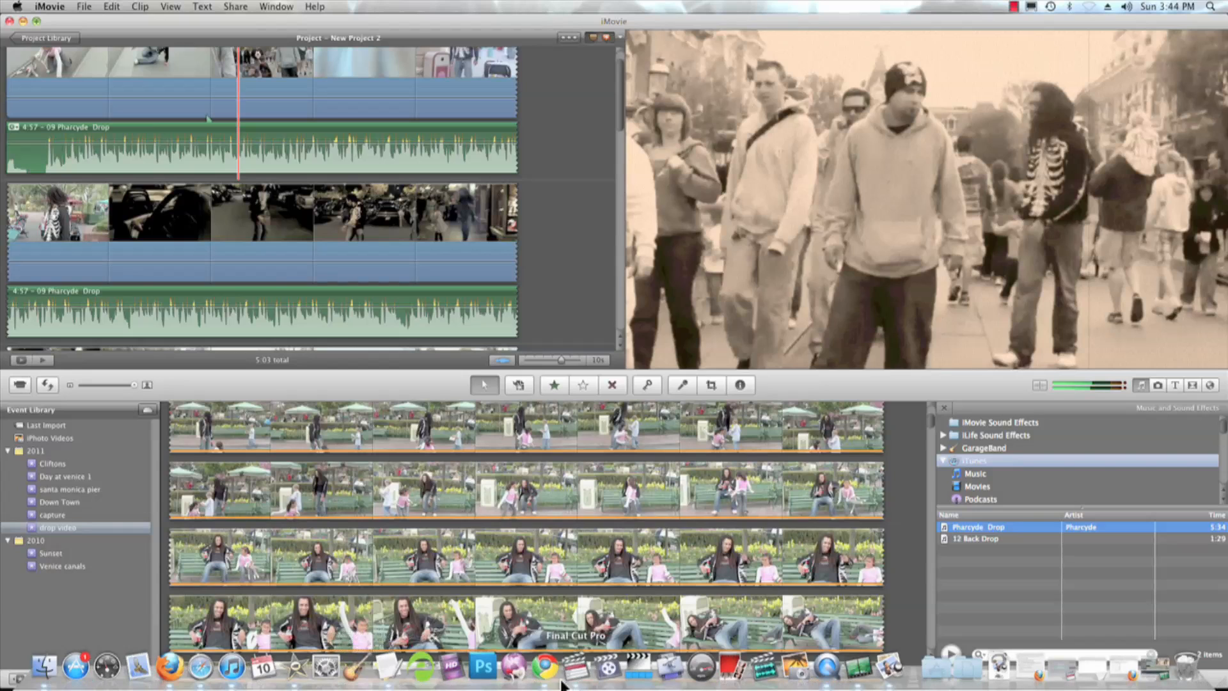
- Switch to Final Cut Pro and create a new project
left_click(583, 669)
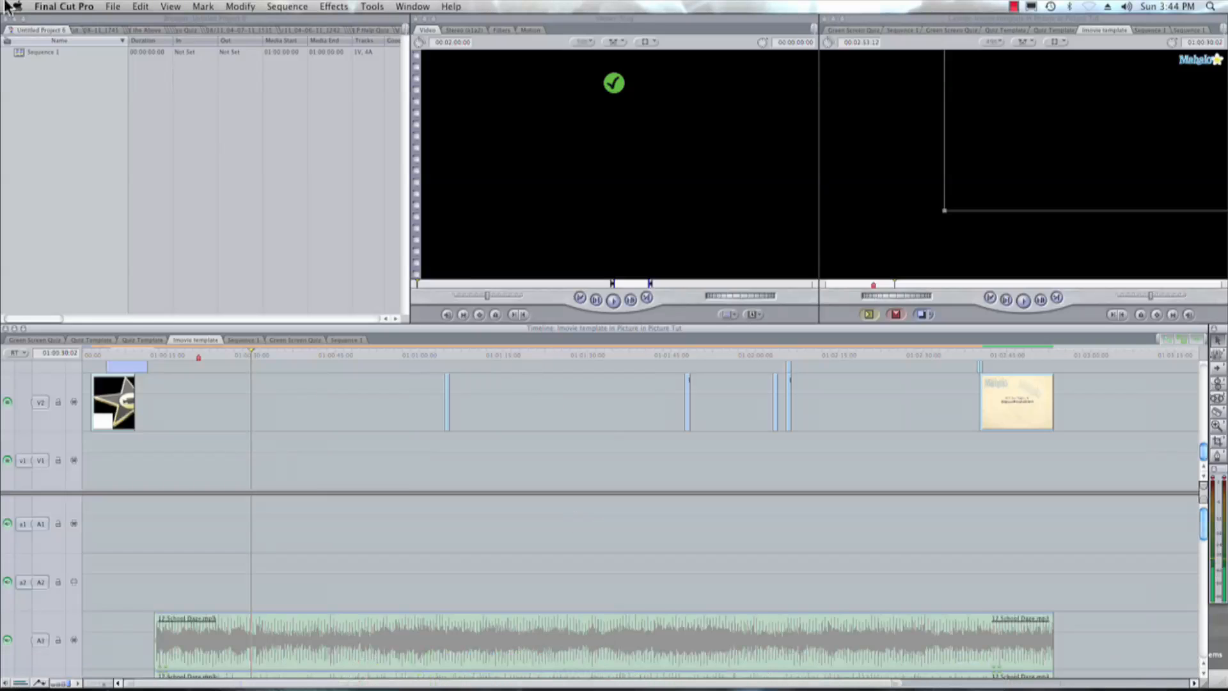
left_click(114, 8)
left_click(132, 32)
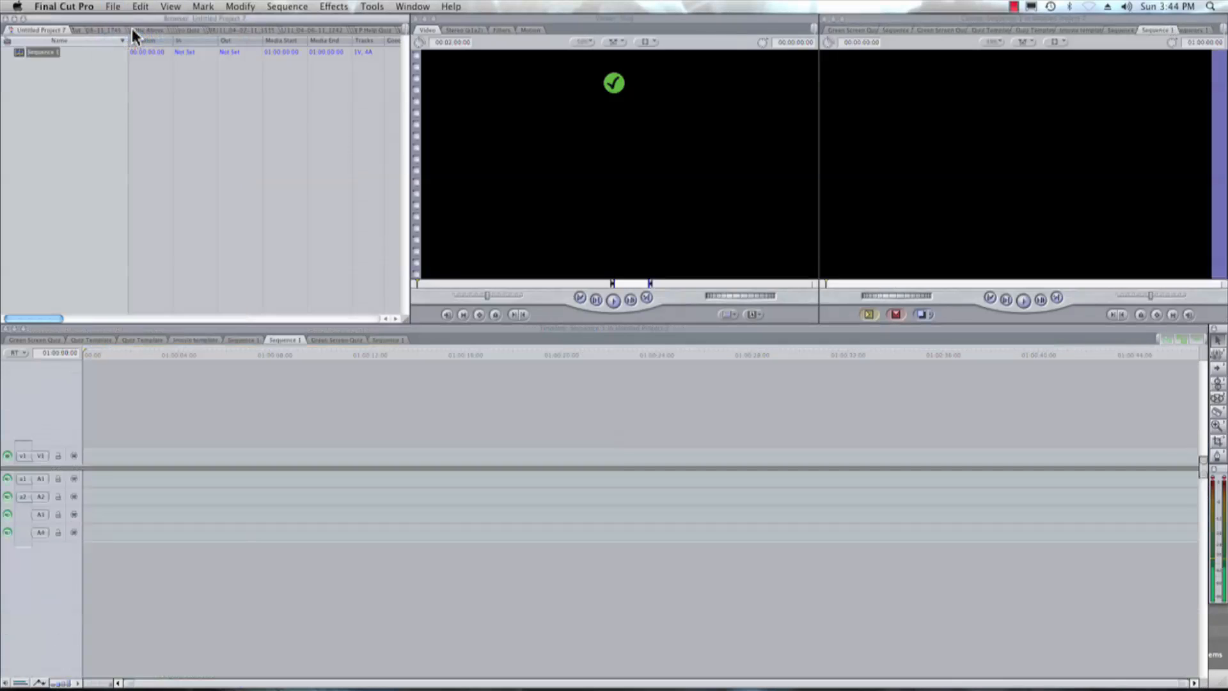
- Find "Disney Drop XML File.xml" by searching for "disney" and import it into Untitled Project 7 with the default import settings
left_click(112, 6)
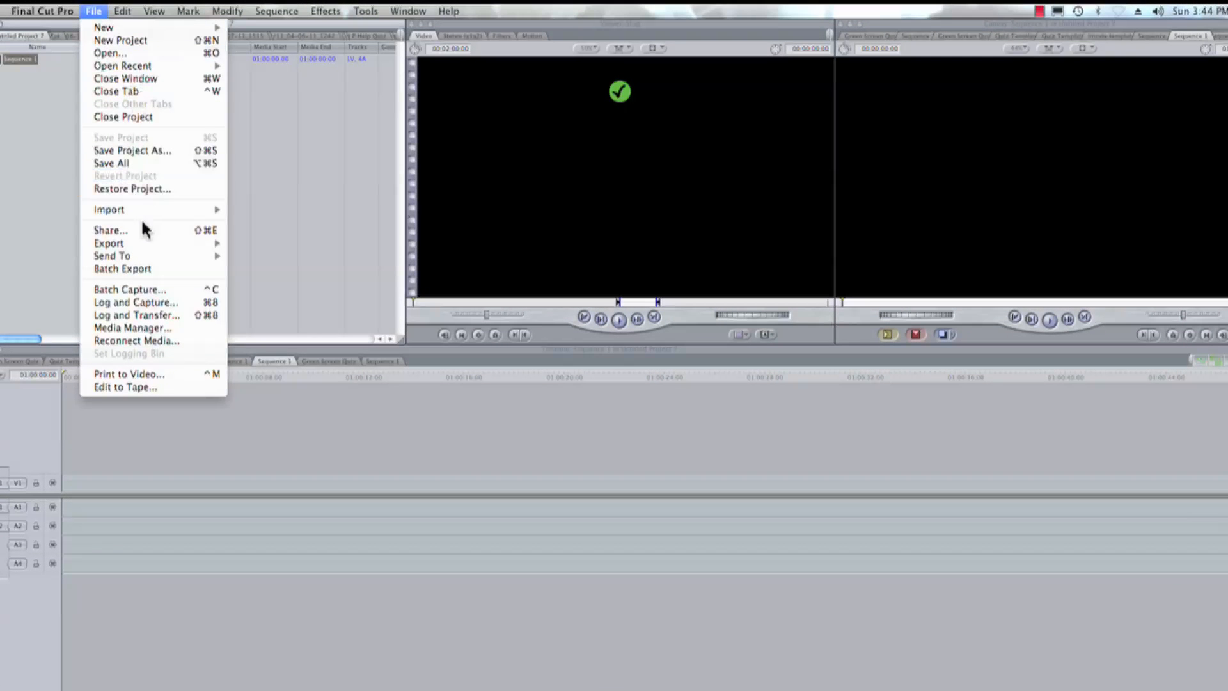
mouse_move(141, 208)
left_click(281, 282)
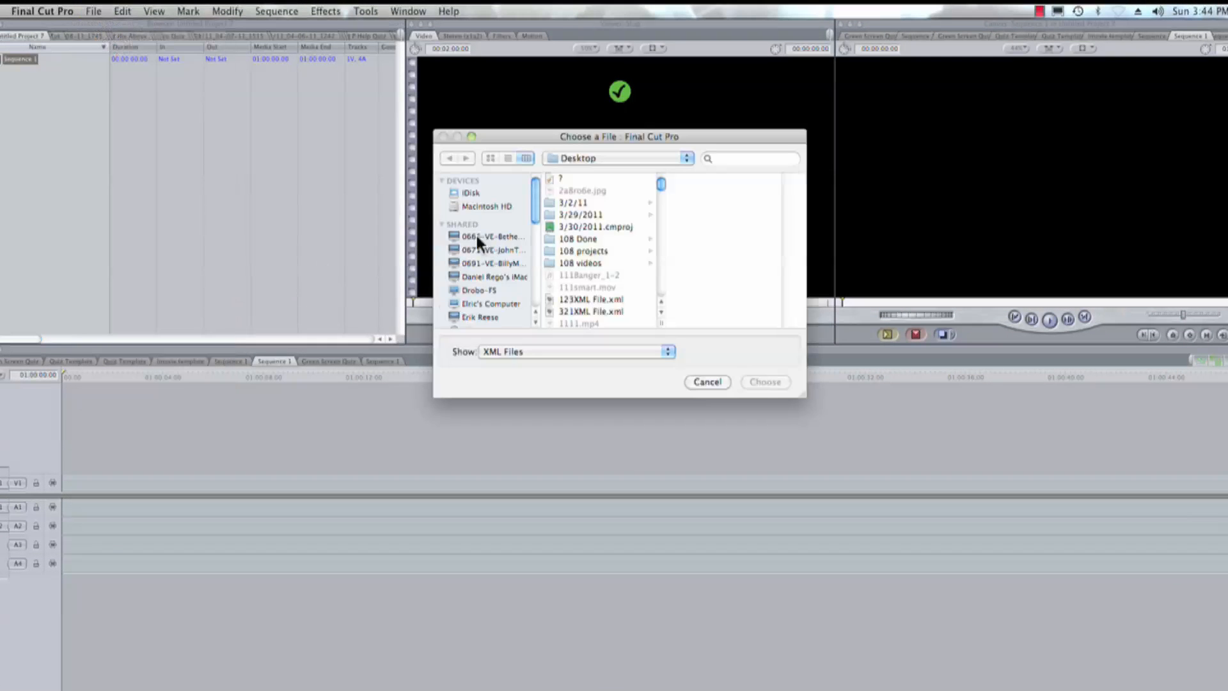
left_click(729, 158)
type("disney")
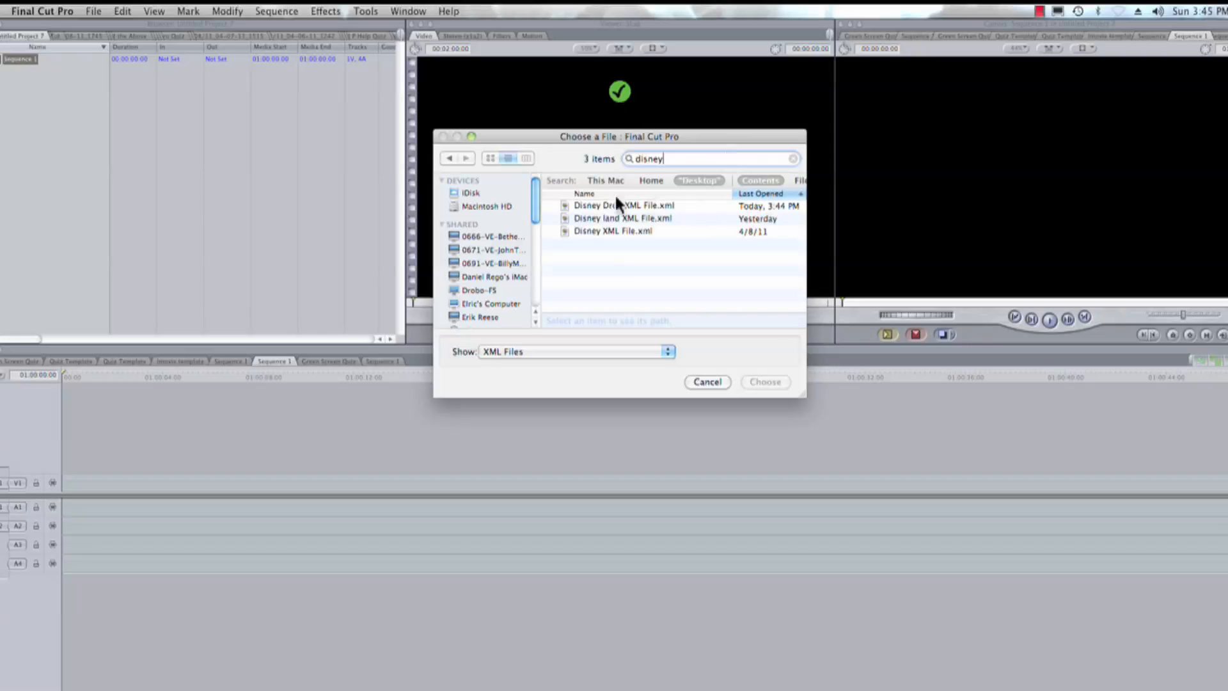
left_click(616, 205)
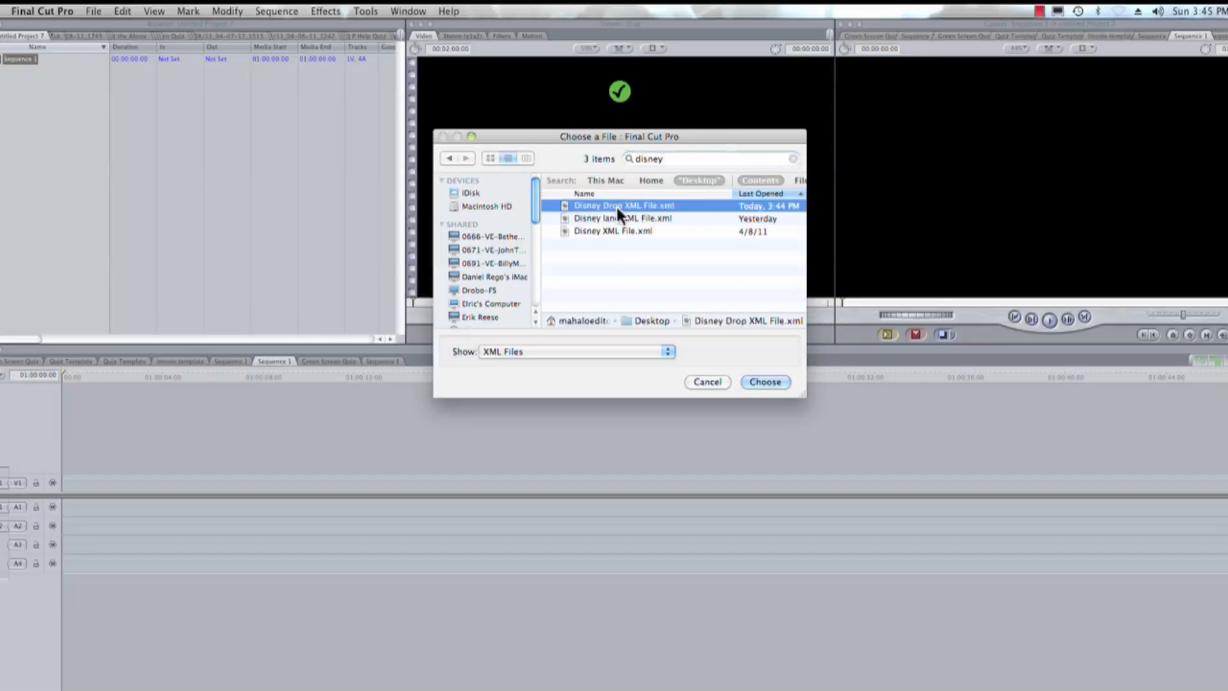
left_click(770, 383)
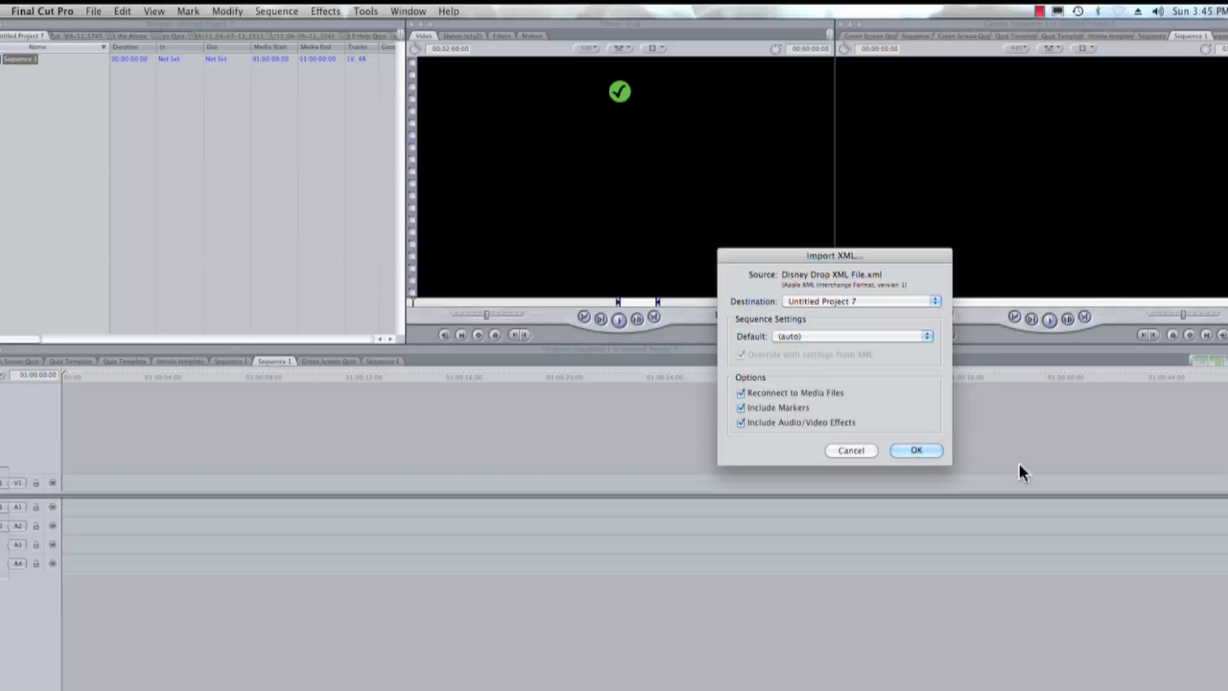
left_click(911, 446)
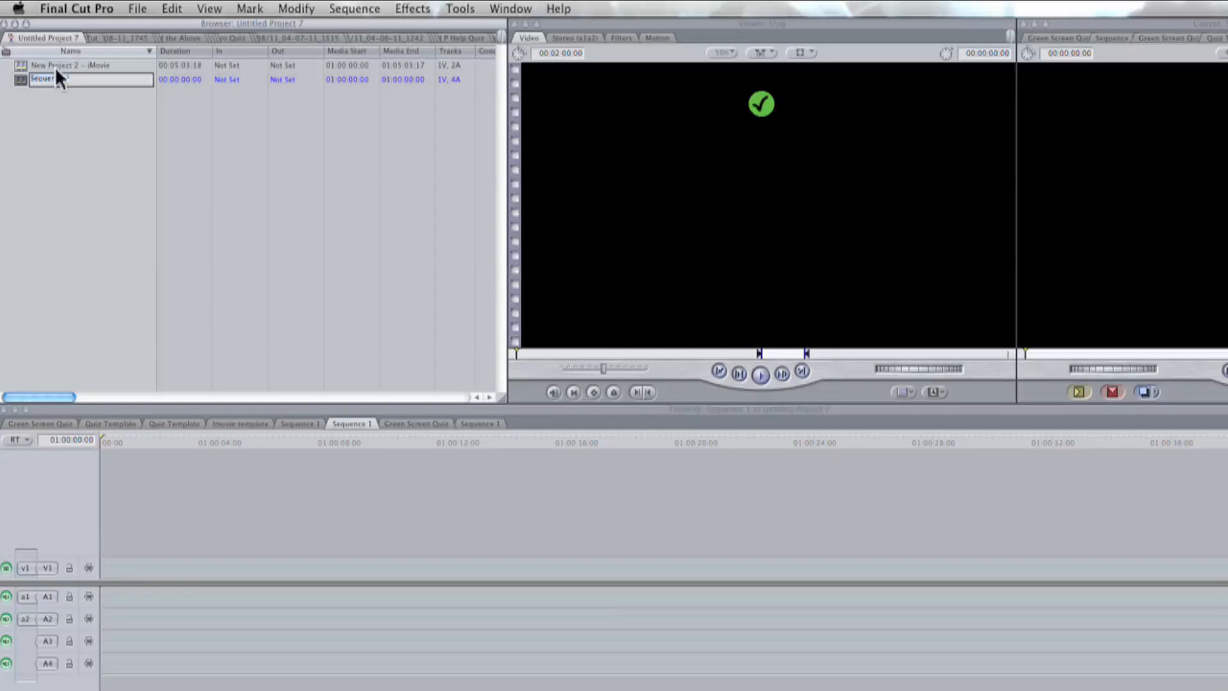
- Place the imported "New Project 2 - iMovie" sequence at the start of the Sequence 1 timeline, matching the sequence settings to the clip
left_click(55, 66)
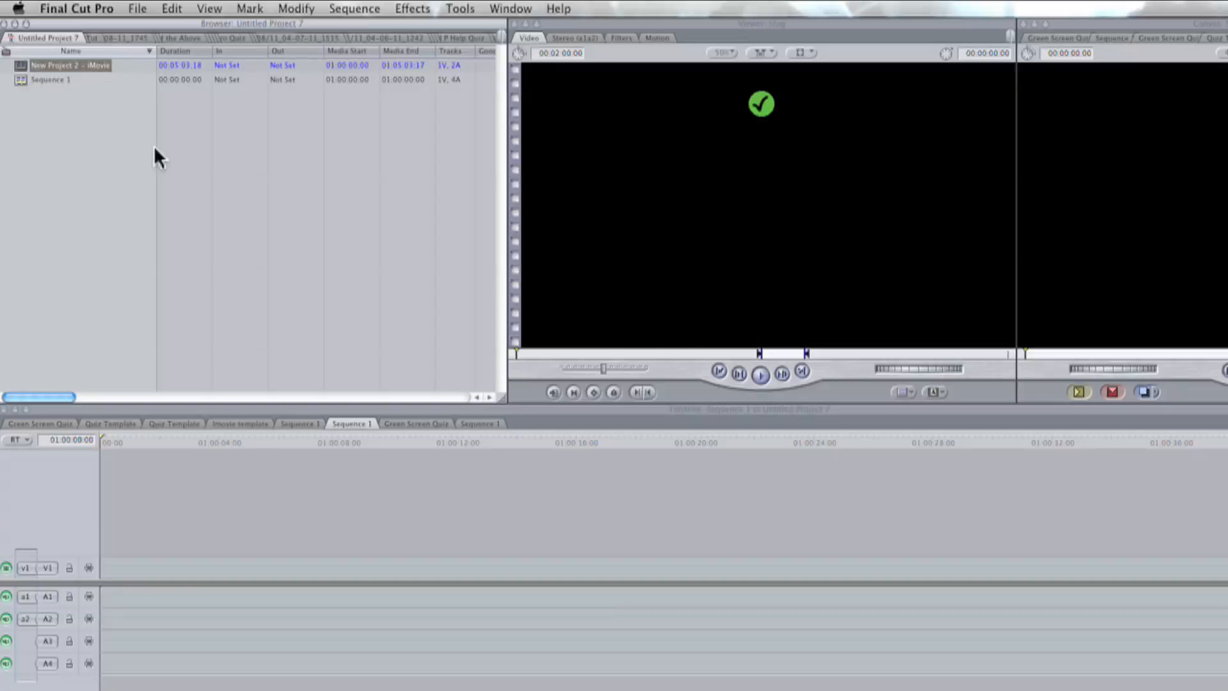
left_click_drag(155, 148, 117, 592)
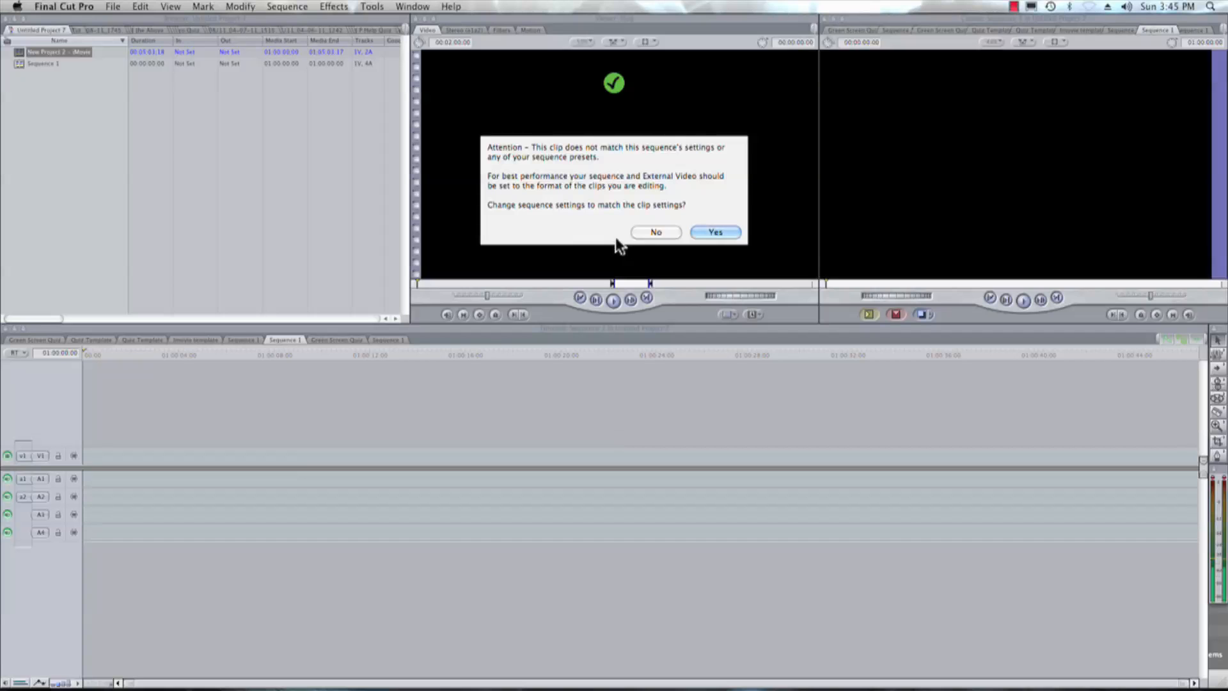
left_click(732, 230)
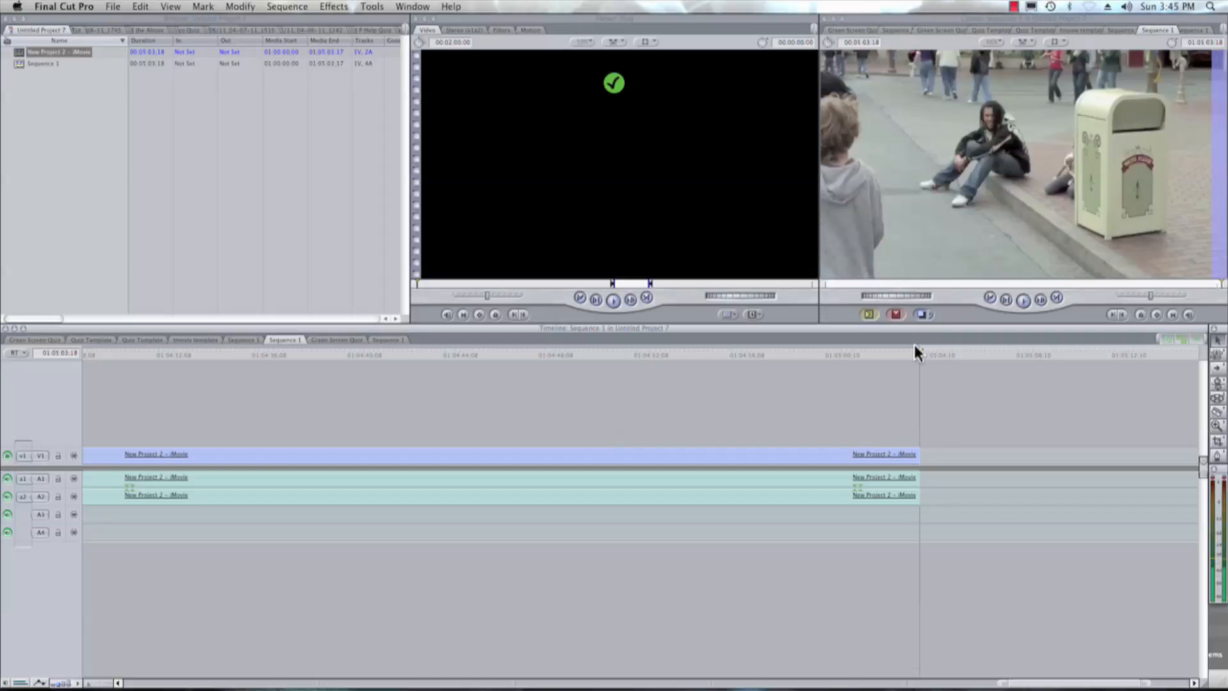
- Scrub back through the Sequence 1 timeline to its start and play the imported footage
left_click_drag(919, 351, 499, 395)
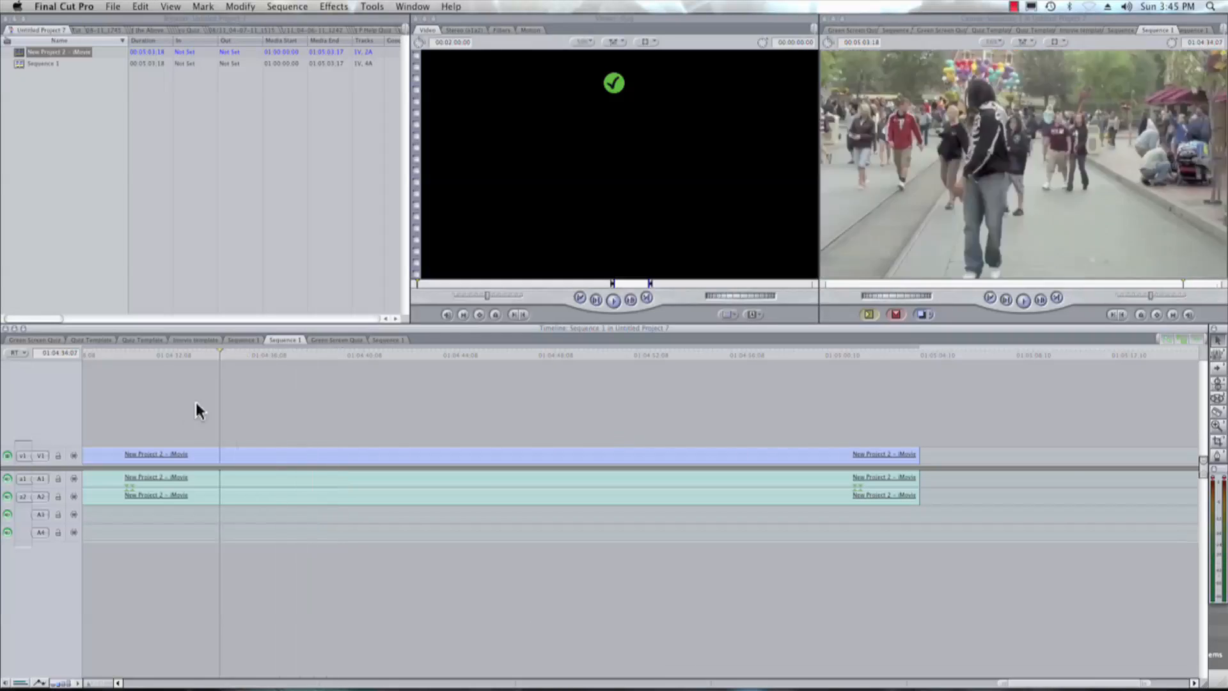
left_click_drag(195, 401, 7, 398)
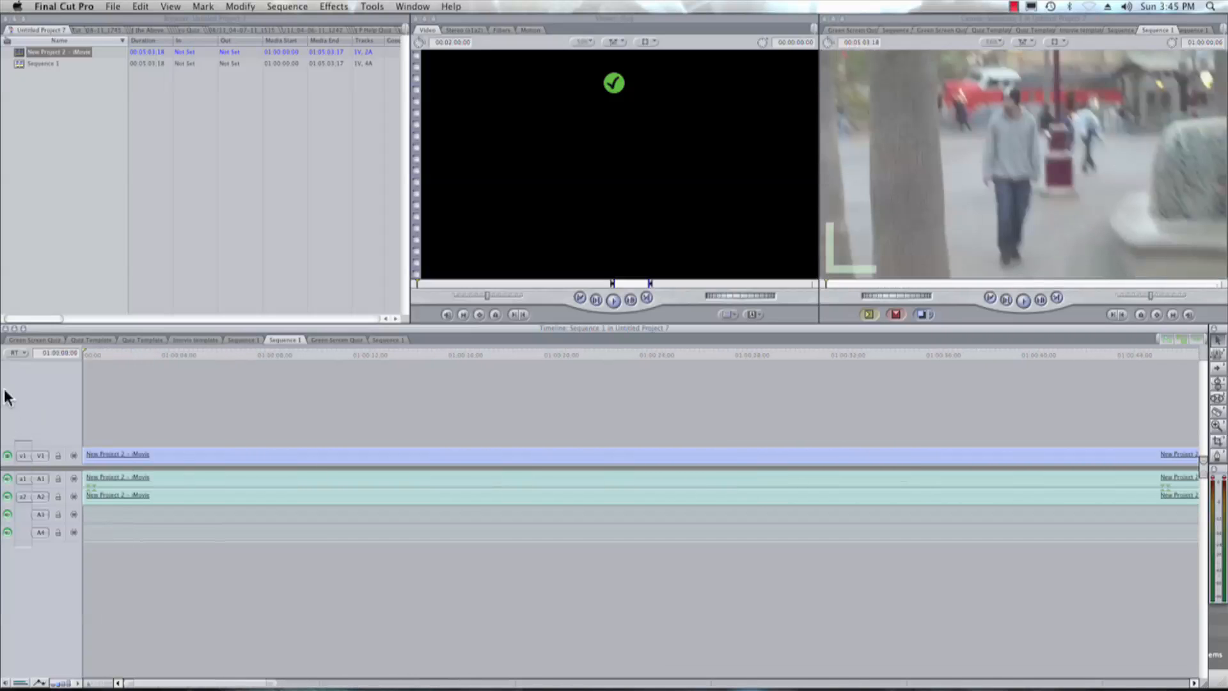
key("space")
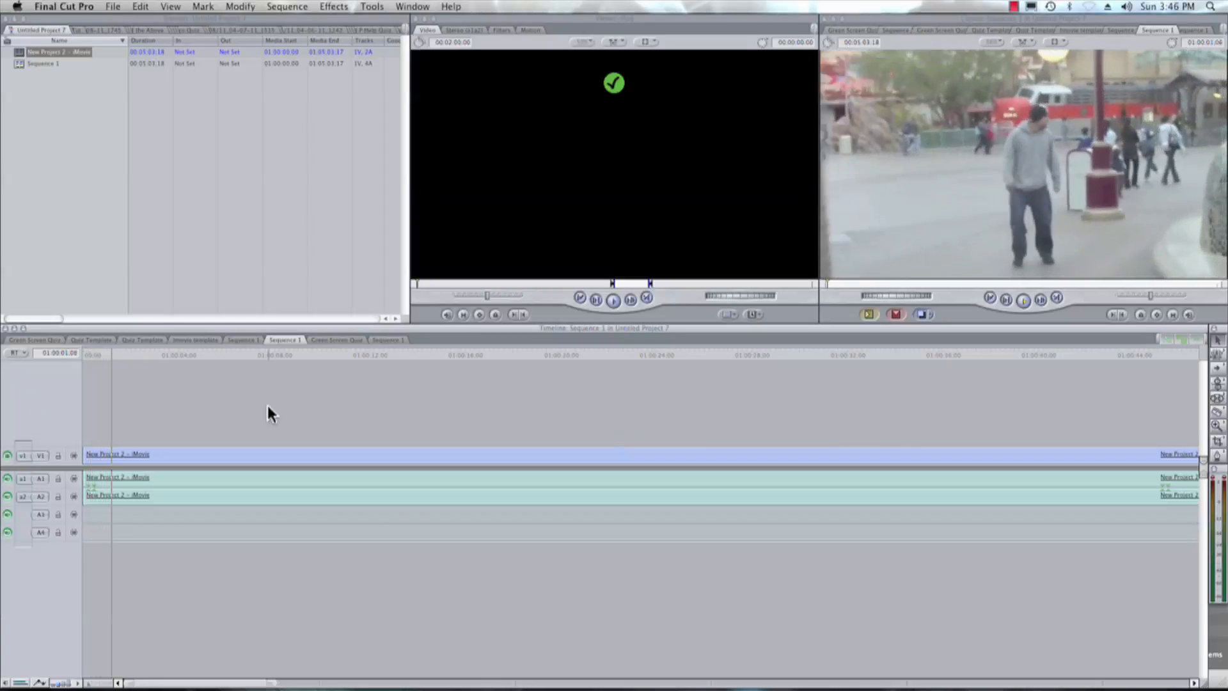